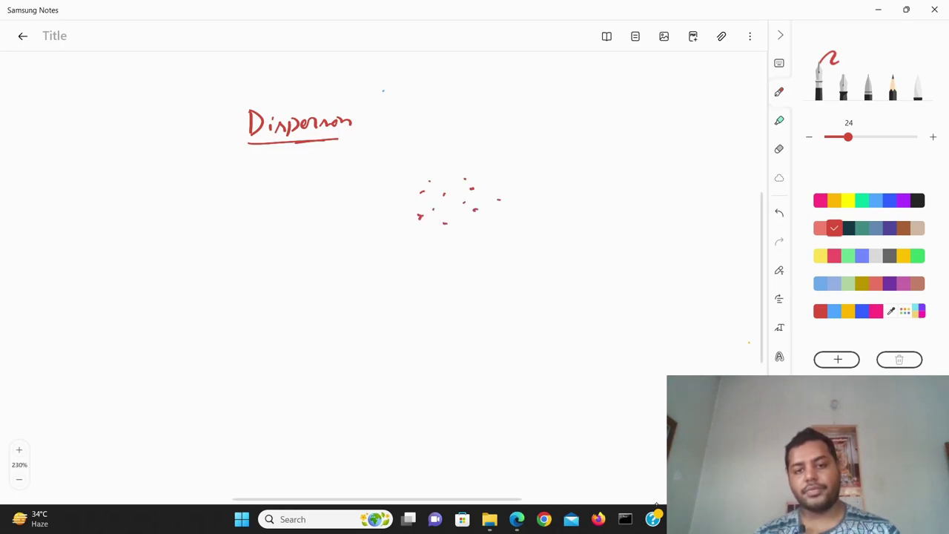
Step: Add a final red dot to the scatter and draw the vertical axis to its left
{"action": "left_click_drag", "start_coordinate": [496, 219], "coordinate": [502, 219]}
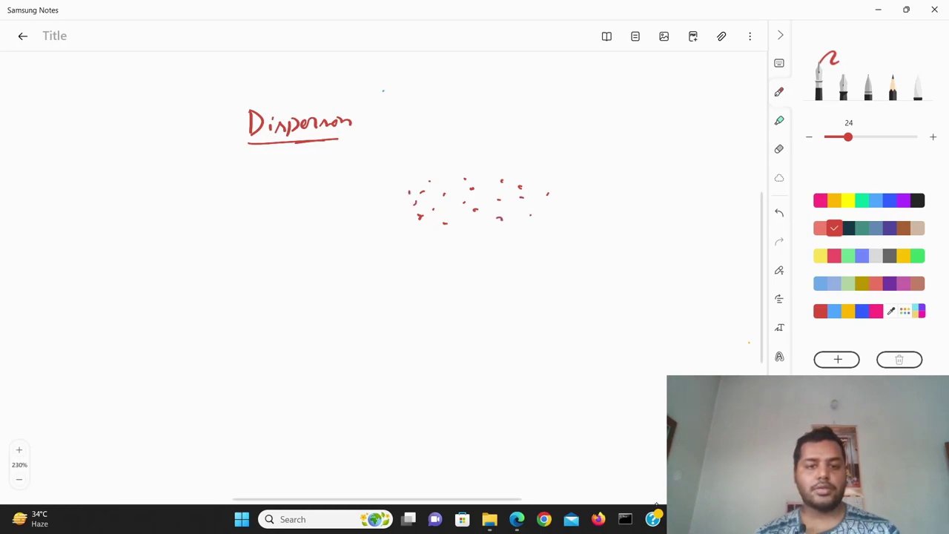
{"action": "mouse_move", "coordinate": [395, 154]}
{"action": "left_mouse_down"}
{"action": "mouse_move", "coordinate": [395, 247]}
{"action": "mouse_move", "coordinate": [627, 247]}
{"action": "mouse_move", "coordinate": [614, 255]}
{"action": "left_mouse_up"}
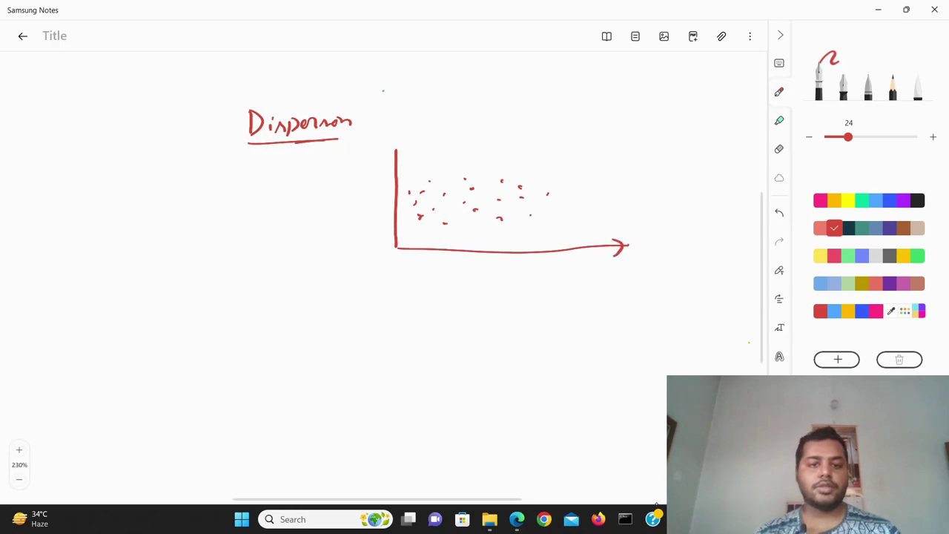
Step: Put an arrowhead on the red vertical axis and label the axes X and Y
{"action": "left_click_drag", "start_coordinate": [387, 153], "coordinate": [409, 152]}
{"action": "mouse_move", "coordinate": [602, 261]}
{"action": "left_mouse_down"}
{"action": "mouse_move", "coordinate": [617, 273]}
{"action": "mouse_move", "coordinate": [597, 274]}
{"action": "left_mouse_up"}
{"action": "left_click_drag", "start_coordinate": [366, 153], "coordinate": [375, 158]}
{"action": "left_click_drag", "start_coordinate": [382, 152], "coordinate": [377, 169]}
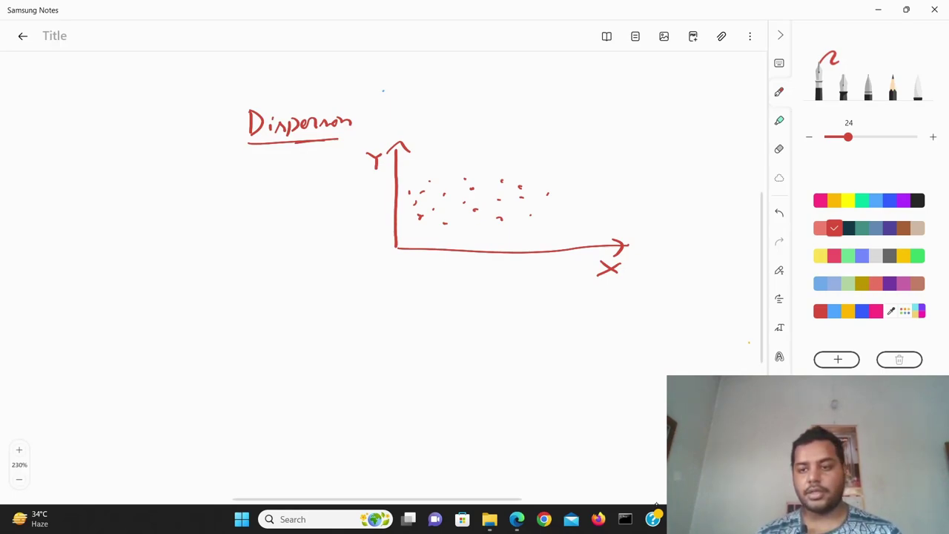
Step: Draw a light blue dashed vertical line through the scatter
{"action": "left_click", "coordinate": [876, 200]}
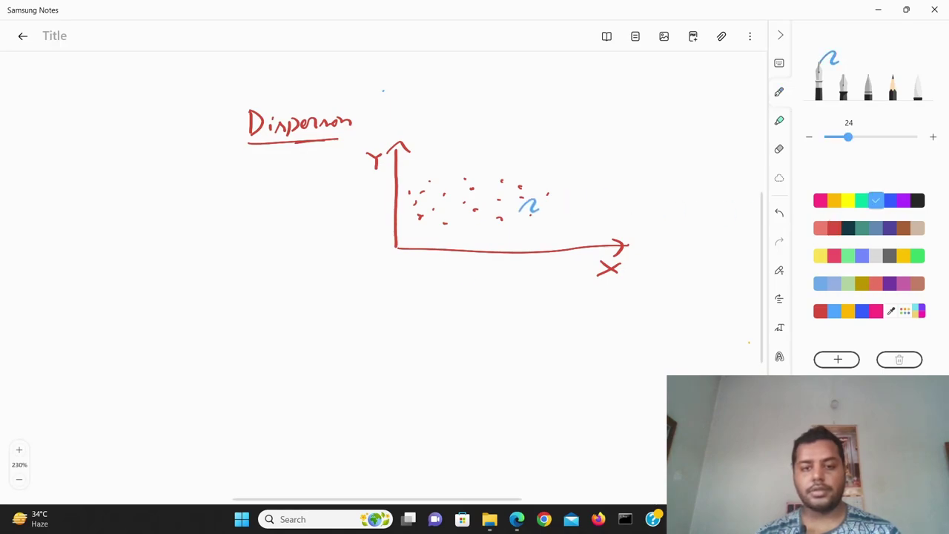
{"action": "left_click_drag", "start_coordinate": [467, 176], "coordinate": [470, 195]}
{"action": "left_click_drag", "start_coordinate": [469, 204], "coordinate": [470, 232]}
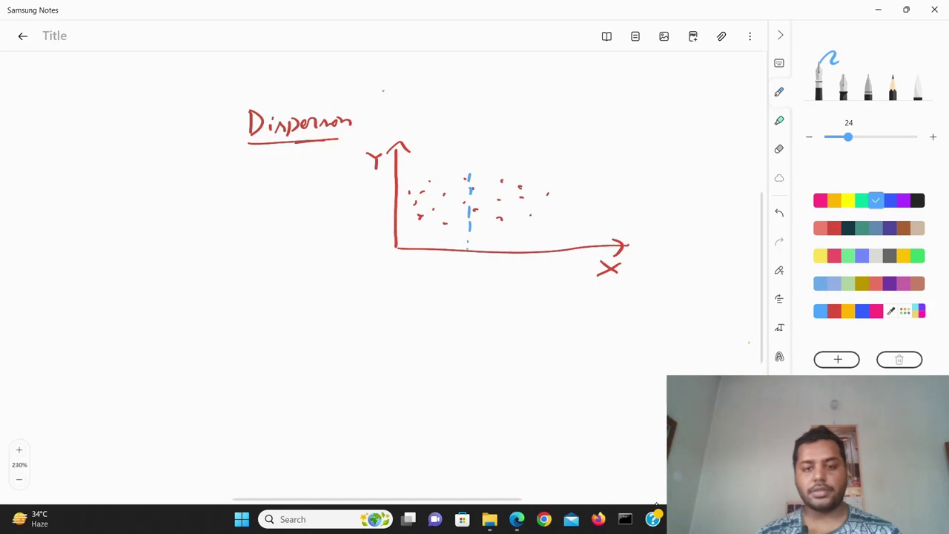
Step: Number the x-axis 0 to 5 in blue, with 2 under the dashed line
{"action": "left_click_drag", "start_coordinate": [401, 259], "coordinate": [400, 260]}
{"action": "mouse_move", "coordinate": [459, 260]}
{"action": "left_mouse_down"}
{"action": "mouse_move", "coordinate": [470, 268]}
{"action": "mouse_move", "coordinate": [431, 269]}
{"action": "left_mouse_up"}
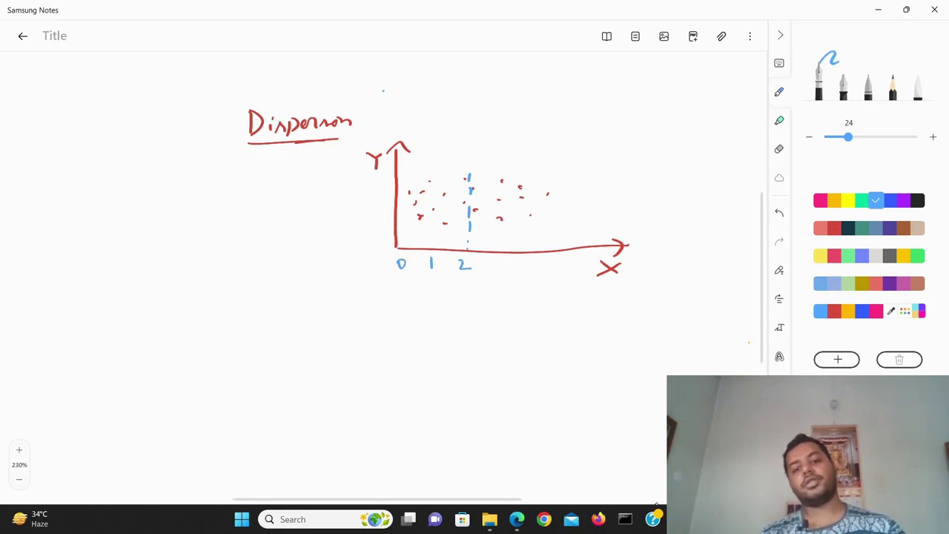
{"action": "mouse_move", "coordinate": [504, 257]}
{"action": "left_mouse_down"}
{"action": "mouse_move", "coordinate": [506, 269]}
{"action": "mouse_move", "coordinate": [548, 274]}
{"action": "mouse_move", "coordinate": [579, 260]}
{"action": "left_mouse_up"}
{"action": "left_click_drag", "start_coordinate": [572, 263], "coordinate": [565, 274]}
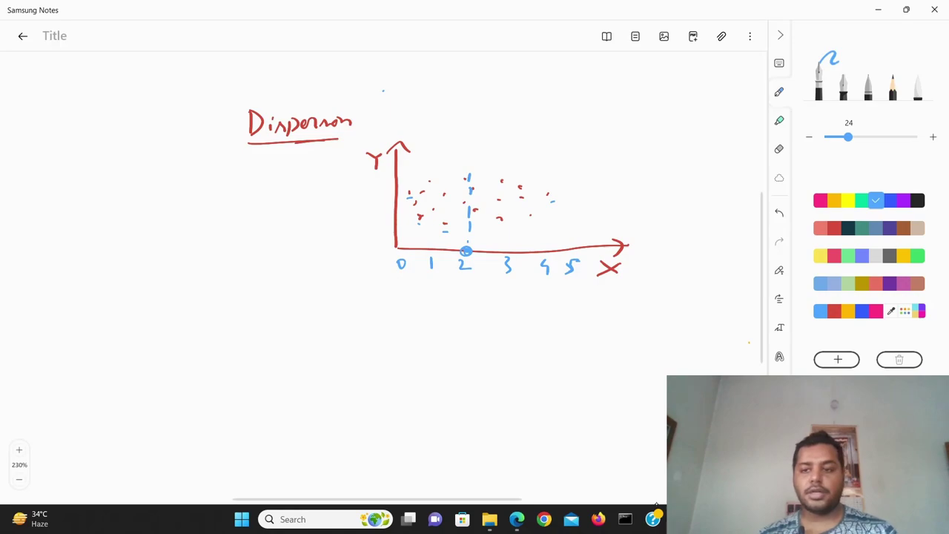
Step: Handwrite 'variance' and below it 'Standard deviation' in blue, left of the plot
{"action": "mouse_move", "coordinate": [75, 207]}
{"action": "left_mouse_down"}
{"action": "mouse_move", "coordinate": [81, 218]}
{"action": "mouse_move", "coordinate": [86, 209]}
{"action": "mouse_move", "coordinate": [97, 218]}
{"action": "mouse_move", "coordinate": [145, 215]}
{"action": "left_mouse_up"}
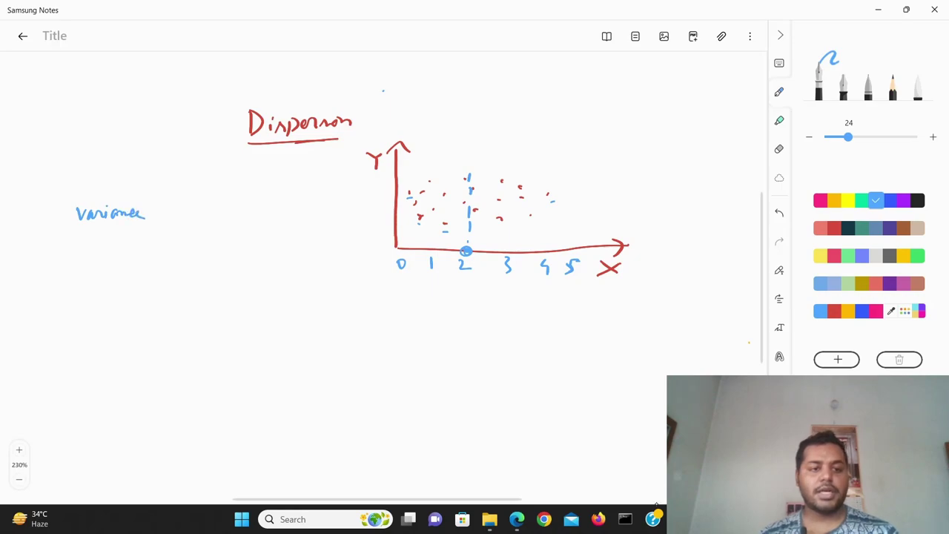
{"action": "left_click_drag", "start_coordinate": [74, 243], "coordinate": [64, 263]}
{"action": "mouse_move", "coordinate": [82, 245]}
{"action": "left_mouse_down"}
{"action": "mouse_move", "coordinate": [82, 261]}
{"action": "mouse_move", "coordinate": [118, 247]}
{"action": "mouse_move", "coordinate": [124, 260]}
{"action": "mouse_move", "coordinate": [134, 252]}
{"action": "left_mouse_up"}
{"action": "left_click_drag", "start_coordinate": [134, 253], "coordinate": [159, 258]}
{"action": "left_click_drag", "start_coordinate": [162, 253], "coordinate": [179, 249]}
{"action": "left_click_drag", "start_coordinate": [183, 251], "coordinate": [197, 255]}
{"action": "left_click_drag", "start_coordinate": [191, 246], "coordinate": [221, 252]}
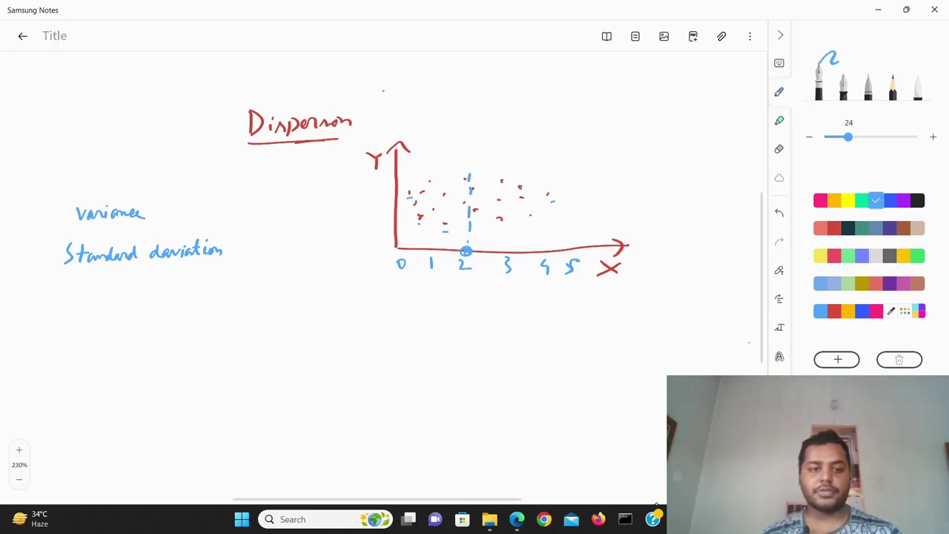
Step: Add '=' after variance and begin the formula with x
{"action": "left_click_drag", "start_coordinate": [179, 211], "coordinate": [193, 210]}
{"action": "left_click_drag", "start_coordinate": [187, 215], "coordinate": [239, 207]}
{"action": "mouse_move", "coordinate": [243, 197]}
{"action": "left_mouse_down"}
{"action": "mouse_move", "coordinate": [252, 210]}
{"action": "mouse_move", "coordinate": [286, 208]}
{"action": "mouse_move", "coordinate": [290, 191]}
{"action": "left_mouse_up"}
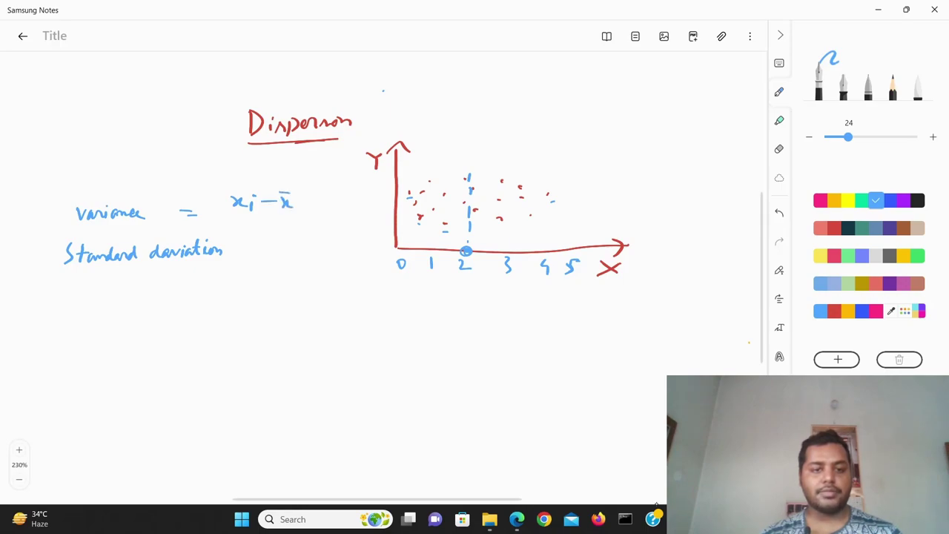
Step: Complete the variance formula as (xi − x̄)²/N
{"action": "left_click_drag", "start_coordinate": [227, 189], "coordinate": [224, 213]}
{"action": "mouse_move", "coordinate": [296, 189]}
{"action": "left_mouse_down"}
{"action": "mouse_move", "coordinate": [296, 213]}
{"action": "mouse_move", "coordinate": [313, 191]}
{"action": "left_mouse_up"}
{"action": "left_click_drag", "start_coordinate": [219, 221], "coordinate": [321, 209]}
{"action": "left_click_drag", "start_coordinate": [258, 234], "coordinate": [274, 220]}
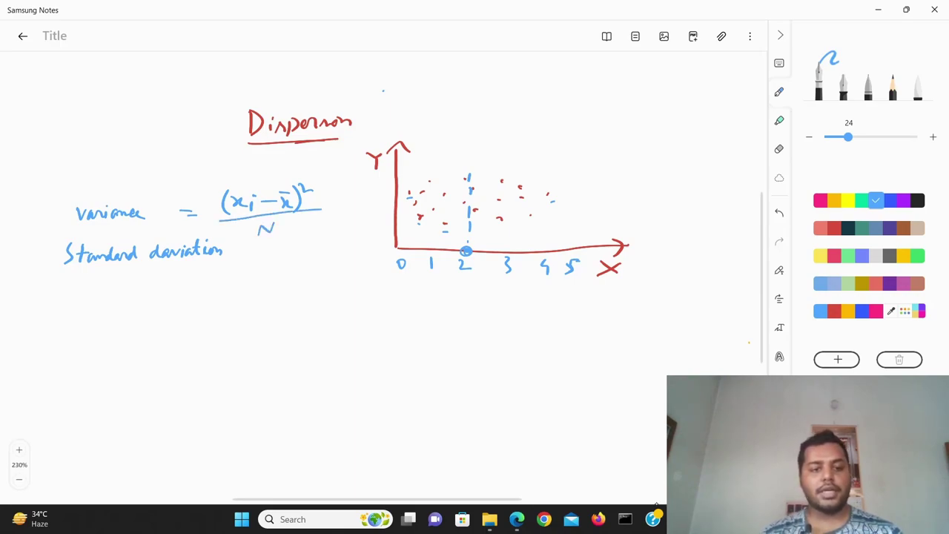
Step: Write standard deviation = √((xi − x̄)²/N) and begin defining xi below
{"action": "mouse_move", "coordinate": [208, 275]}
{"action": "left_mouse_down"}
{"action": "mouse_move", "coordinate": [230, 290]}
{"action": "mouse_move", "coordinate": [238, 252]}
{"action": "mouse_move", "coordinate": [331, 239]}
{"action": "left_mouse_up"}
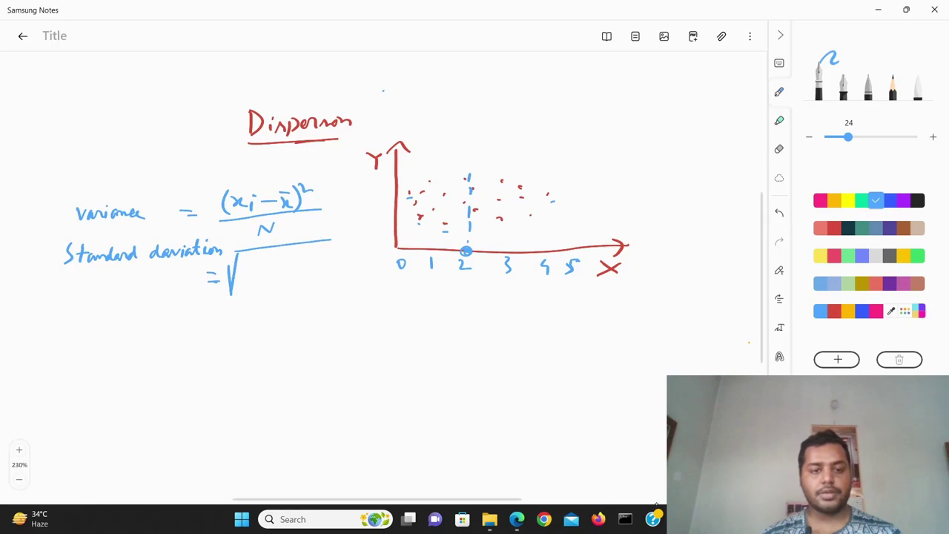
{"action": "mouse_move", "coordinate": [252, 263]}
{"action": "left_mouse_down"}
{"action": "mouse_move", "coordinate": [294, 273]}
{"action": "mouse_move", "coordinate": [295, 264]}
{"action": "mouse_move", "coordinate": [241, 279]}
{"action": "left_mouse_up"}
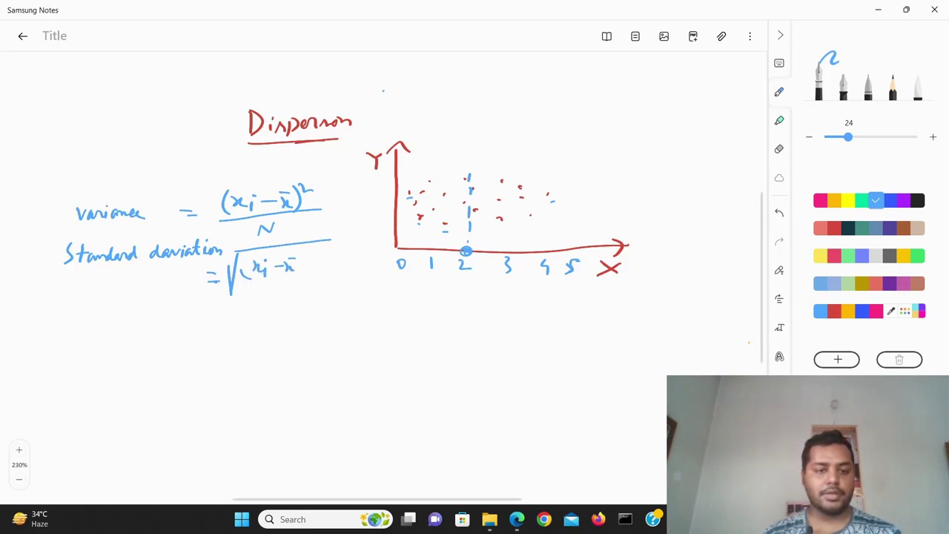
{"action": "mouse_move", "coordinate": [295, 255]}
{"action": "left_mouse_down"}
{"action": "mouse_move", "coordinate": [297, 280]}
{"action": "mouse_move", "coordinate": [316, 263]}
{"action": "left_mouse_up"}
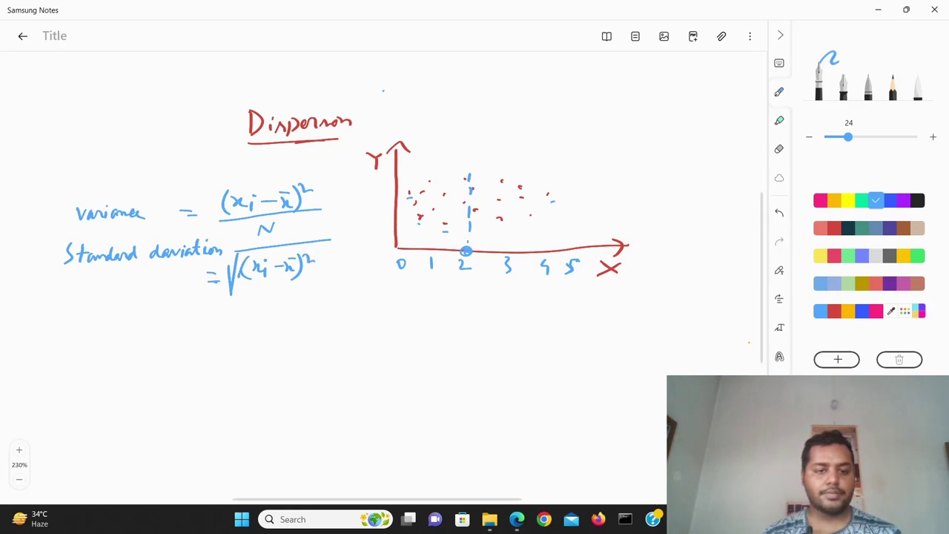
{"action": "left_click_drag", "start_coordinate": [235, 286], "coordinate": [321, 273]}
{"action": "left_click_drag", "start_coordinate": [267, 296], "coordinate": [280, 287]}
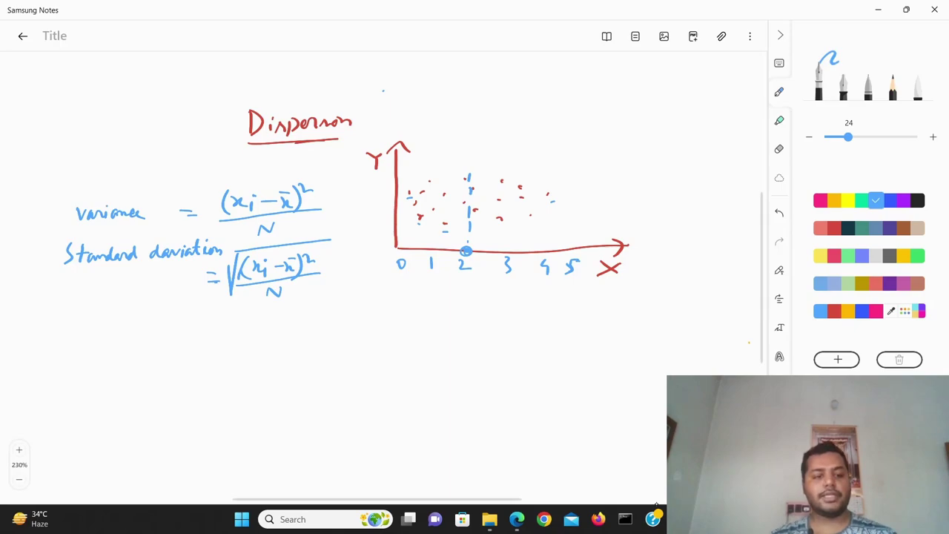
{"action": "mouse_move", "coordinate": [73, 341]}
{"action": "left_mouse_down"}
{"action": "mouse_move", "coordinate": [90, 358]}
{"action": "mouse_move", "coordinate": [153, 353]}
{"action": "mouse_move", "coordinate": [158, 340]}
{"action": "mouse_move", "coordinate": [158, 355]}
{"action": "mouse_move", "coordinate": [186, 342]}
{"action": "mouse_move", "coordinate": [196, 353]}
{"action": "mouse_move", "coordinate": [207, 339]}
{"action": "mouse_move", "coordinate": [210, 348]}
{"action": "mouse_move", "coordinate": [235, 338]}
{"action": "mouse_move", "coordinate": [244, 353]}
{"action": "mouse_move", "coordinate": [341, 349]}
{"action": "left_mouse_up"}
Step: Finish the xi definition and write 'x̄ = Mean value of the data points'
{"action": "left_click", "coordinate": [348, 348]}
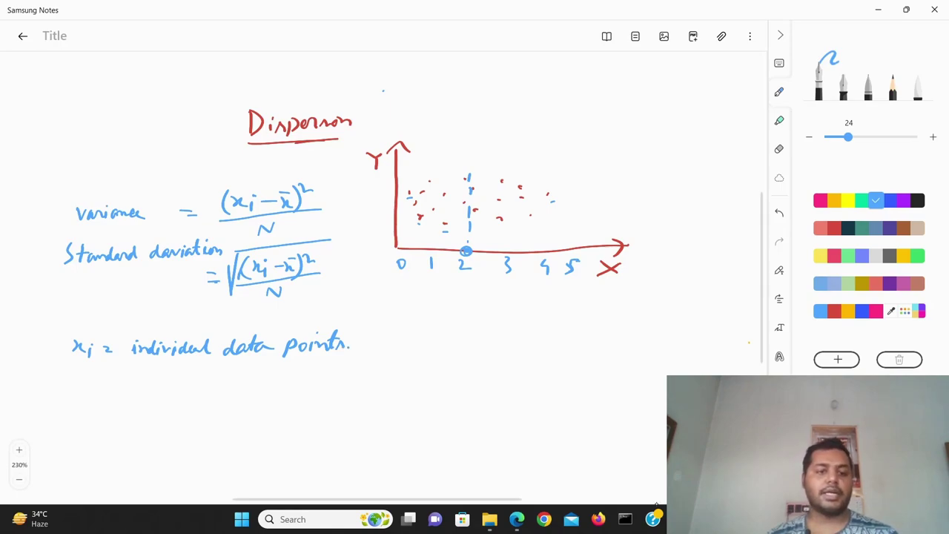
{"action": "mouse_move", "coordinate": [71, 379]}
{"action": "left_mouse_down"}
{"action": "mouse_move", "coordinate": [73, 391]}
{"action": "mouse_move", "coordinate": [89, 374]}
{"action": "mouse_move", "coordinate": [112, 384]}
{"action": "left_mouse_up"}
{"action": "mouse_move", "coordinate": [102, 390]}
{"action": "left_mouse_down"}
{"action": "mouse_move", "coordinate": [142, 381]}
{"action": "mouse_move", "coordinate": [181, 391]}
{"action": "mouse_move", "coordinate": [220, 380]}
{"action": "mouse_move", "coordinate": [274, 396]}
{"action": "mouse_move", "coordinate": [304, 381]}
{"action": "left_mouse_up"}
{"action": "mouse_move", "coordinate": [301, 385]}
{"action": "left_mouse_down"}
{"action": "mouse_move", "coordinate": [336, 393]}
{"action": "mouse_move", "coordinate": [363, 382]}
{"action": "mouse_move", "coordinate": [391, 398]}
{"action": "mouse_move", "coordinate": [427, 392]}
{"action": "mouse_move", "coordinate": [436, 380]}
{"action": "left_mouse_up"}
{"action": "left_click_drag", "start_coordinate": [437, 383], "coordinate": [435, 389]}
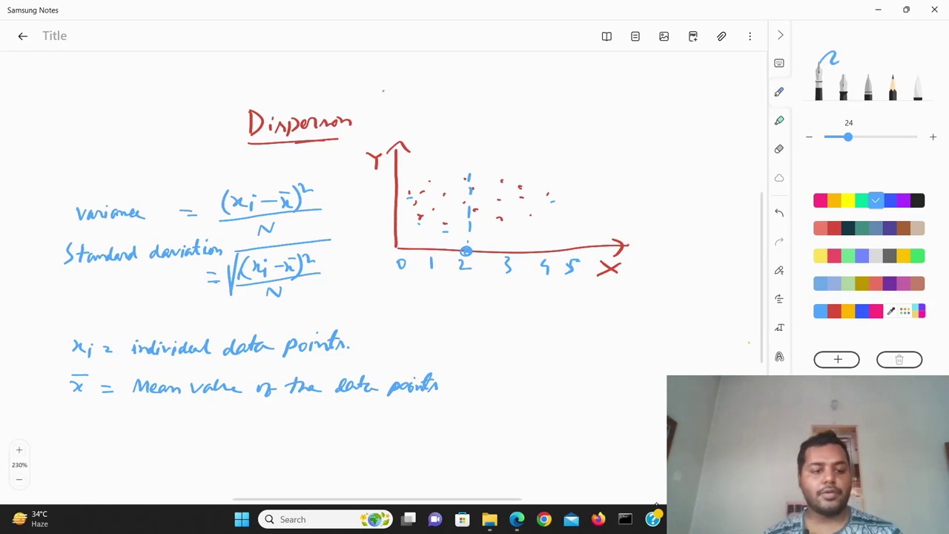
Step: Write 'N = Number of elements or data points' and switch to orange ink
{"action": "left_click_drag", "start_coordinate": [74, 430], "coordinate": [88, 429]}
{"action": "mouse_move", "coordinate": [88, 429]}
{"action": "left_mouse_down"}
{"action": "mouse_move", "coordinate": [90, 415]}
{"action": "mouse_move", "coordinate": [112, 419]}
{"action": "left_mouse_up"}
{"action": "mouse_move", "coordinate": [103, 426]}
{"action": "left_mouse_down"}
{"action": "mouse_move", "coordinate": [145, 414]}
{"action": "mouse_move", "coordinate": [154, 428]}
{"action": "mouse_move", "coordinate": [234, 429]}
{"action": "left_mouse_up"}
{"action": "left_click_drag", "start_coordinate": [241, 417], "coordinate": [236, 437]}
{"action": "mouse_move", "coordinate": [232, 427]}
{"action": "left_mouse_down"}
{"action": "mouse_move", "coordinate": [323, 436]}
{"action": "mouse_move", "coordinate": [409, 418]}
{"action": "mouse_move", "coordinate": [437, 441]}
{"action": "mouse_move", "coordinate": [477, 431]}
{"action": "left_mouse_up"}
{"action": "left_click_drag", "start_coordinate": [481, 417], "coordinate": [484, 433]}
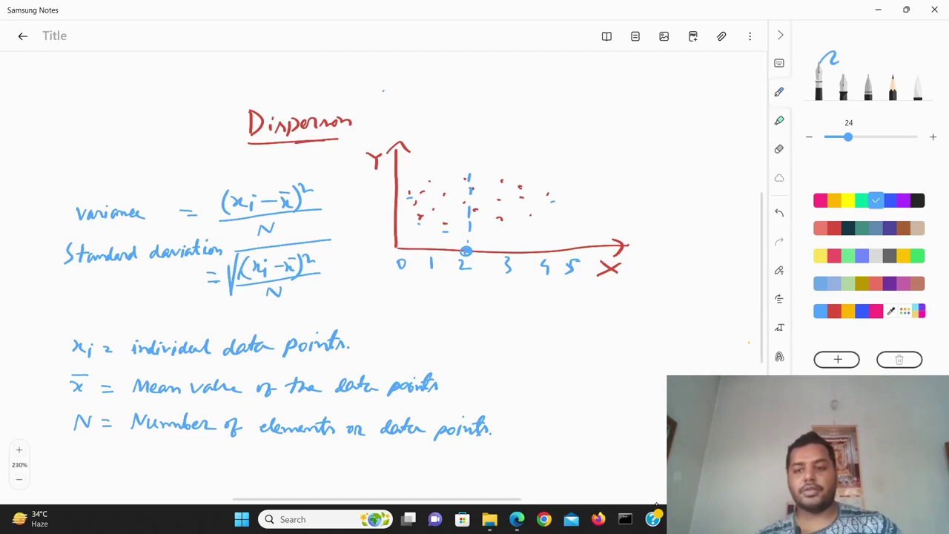
{"action": "left_click", "coordinate": [834, 201]}
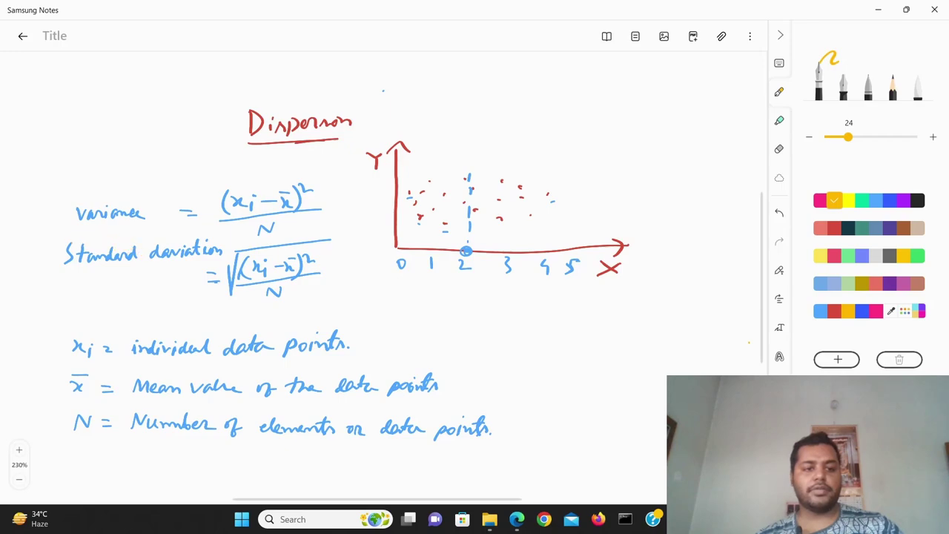
Step: Underline 'variance =' in orange and start writing the values 1 2 3 4 below the graph
{"action": "left_click_drag", "start_coordinate": [74, 236], "coordinate": [198, 226]}
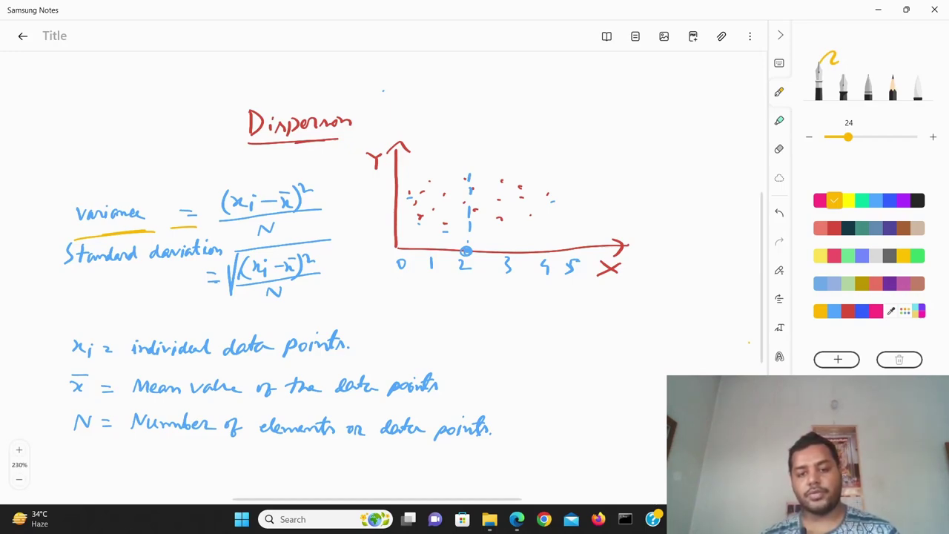
{"action": "mouse_move", "coordinate": [529, 317]}
{"action": "left_mouse_down"}
{"action": "mouse_move", "coordinate": [529, 326]}
{"action": "mouse_move", "coordinate": [612, 333]}
{"action": "left_mouse_up"}
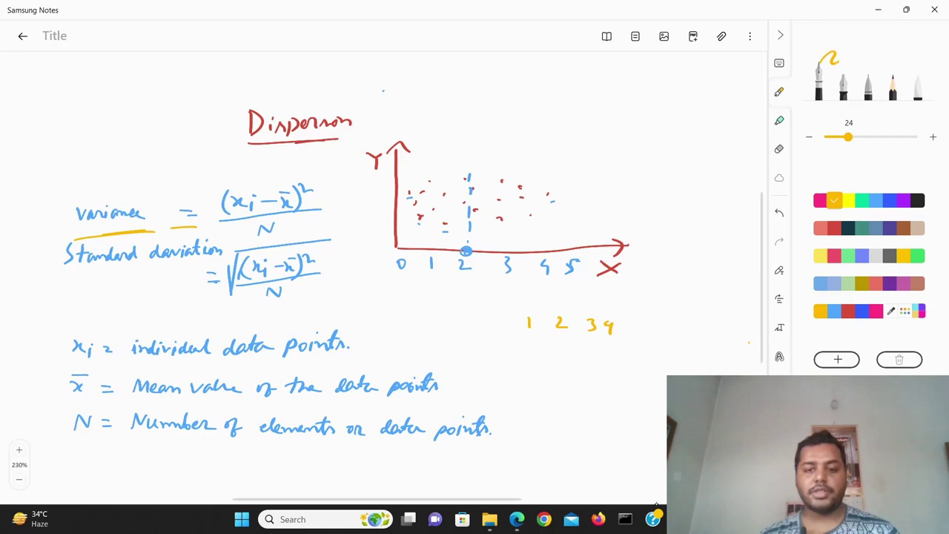
Step: Write '= 7/4' after the values 1 2 3 4 and begin '1 − 7/4' beneath
{"action": "left_click_drag", "start_coordinate": [645, 323], "coordinate": [654, 322]}
{"action": "left_click_drag", "start_coordinate": [645, 326], "coordinate": [655, 326]}
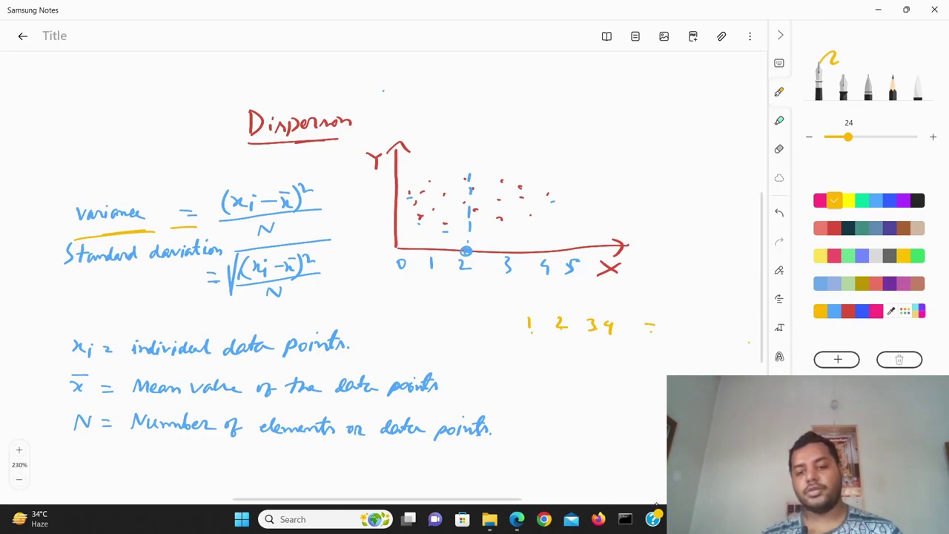
{"action": "mouse_move", "coordinate": [665, 313]}
{"action": "left_mouse_down"}
{"action": "mouse_move", "coordinate": [690, 324]}
{"action": "mouse_move", "coordinate": [682, 329]}
{"action": "mouse_move", "coordinate": [699, 331]}
{"action": "mouse_move", "coordinate": [698, 340]}
{"action": "mouse_move", "coordinate": [664, 334]}
{"action": "left_mouse_up"}
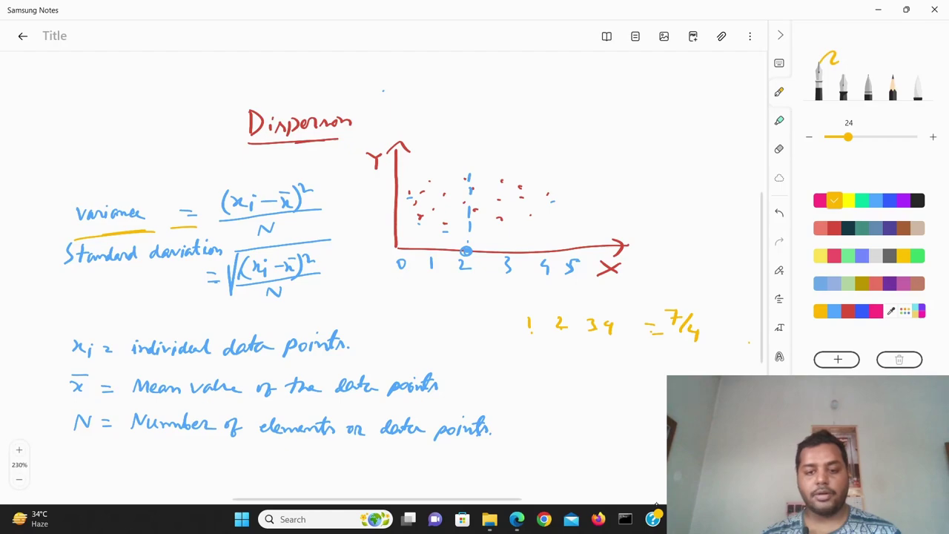
{"action": "mouse_move", "coordinate": [546, 381]}
{"action": "left_mouse_down"}
{"action": "mouse_move", "coordinate": [544, 392]}
{"action": "mouse_move", "coordinate": [573, 389]}
{"action": "mouse_move", "coordinate": [594, 401]}
{"action": "left_mouse_up"}
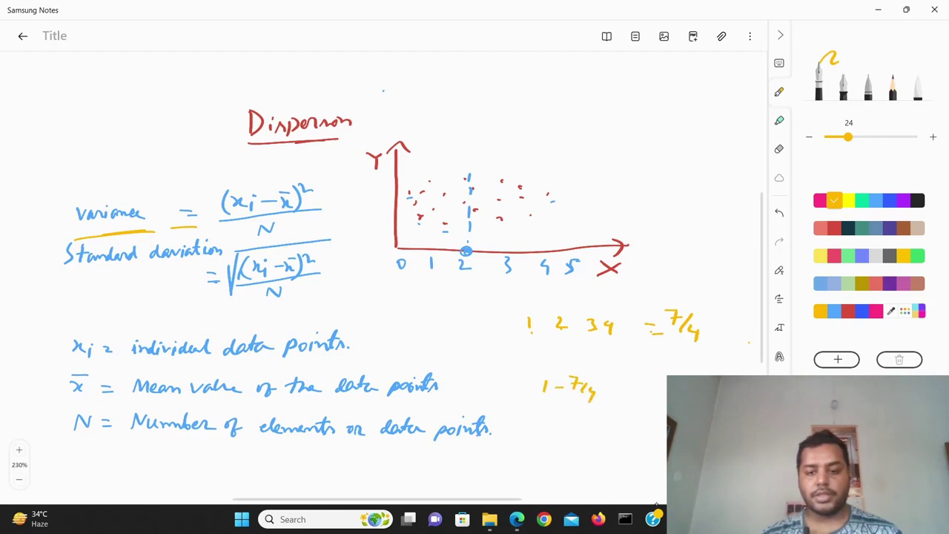
Step: Write the squared deviations (1 − 7/4)² + … + (3 − 7/4)² + … as a sum
{"action": "left_click_drag", "start_coordinate": [537, 378], "coordinate": [534, 402]}
{"action": "mouse_move", "coordinate": [596, 376]}
{"action": "left_mouse_down"}
{"action": "mouse_move", "coordinate": [599, 401]}
{"action": "mouse_move", "coordinate": [612, 380]}
{"action": "mouse_move", "coordinate": [624, 397]}
{"action": "left_mouse_up"}
{"action": "mouse_move", "coordinate": [618, 390]}
{"action": "left_mouse_down"}
{"action": "mouse_move", "coordinate": [639, 402]}
{"action": "mouse_move", "coordinate": [659, 397]}
{"action": "left_mouse_up"}
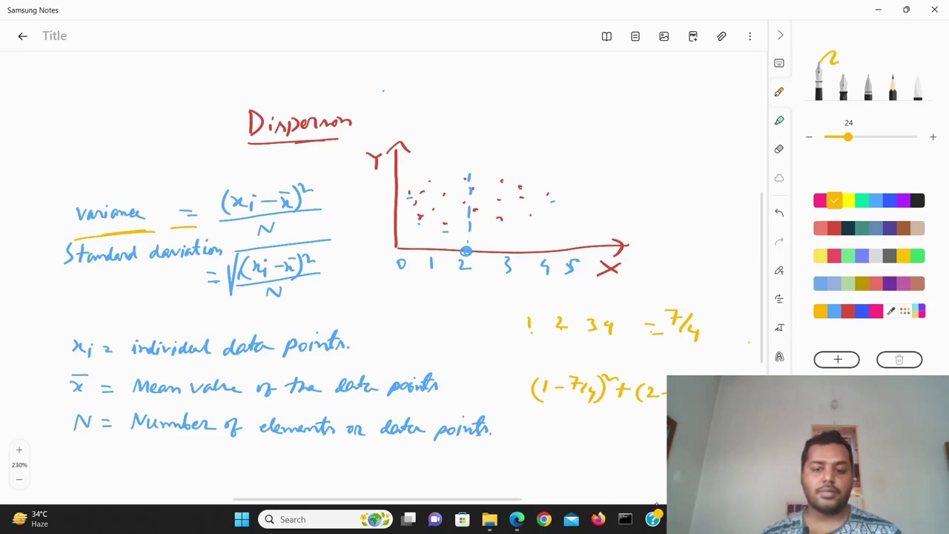
{"action": "mouse_move", "coordinate": [564, 421]}
{"action": "left_mouse_down"}
{"action": "mouse_move", "coordinate": [561, 433]}
{"action": "mouse_move", "coordinate": [607, 443]}
{"action": "left_mouse_up"}
{"action": "left_click_drag", "start_coordinate": [623, 430], "coordinate": [625, 445]}
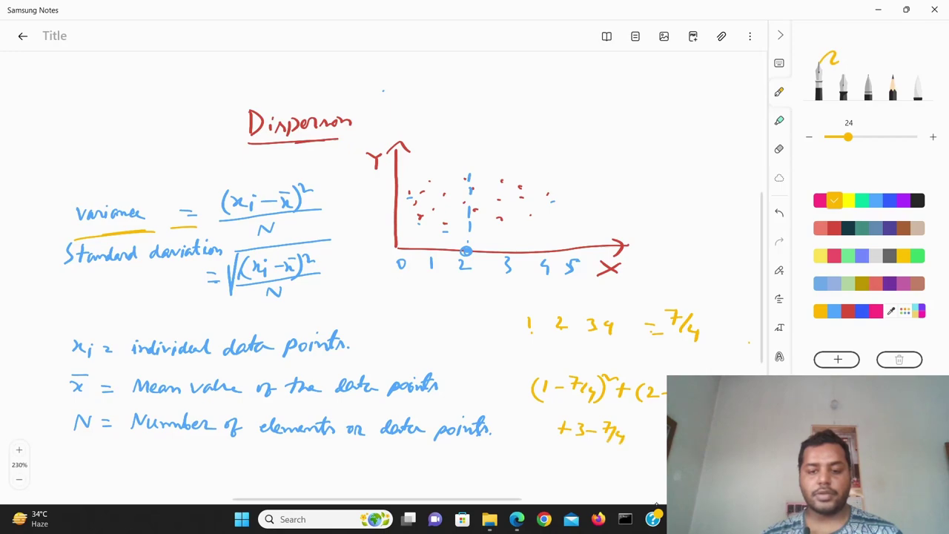
{"action": "mouse_move", "coordinate": [576, 421]}
{"action": "left_mouse_down"}
{"action": "mouse_move", "coordinate": [584, 447]}
{"action": "mouse_move", "coordinate": [631, 424]}
{"action": "mouse_move", "coordinate": [644, 432]}
{"action": "left_mouse_up"}
{"action": "mouse_move", "coordinate": [639, 427]}
{"action": "left_mouse_down"}
{"action": "mouse_move", "coordinate": [639, 439]}
{"action": "mouse_move", "coordinate": [661, 430]}
{"action": "mouse_move", "coordinate": [660, 443]}
{"action": "left_mouse_up"}
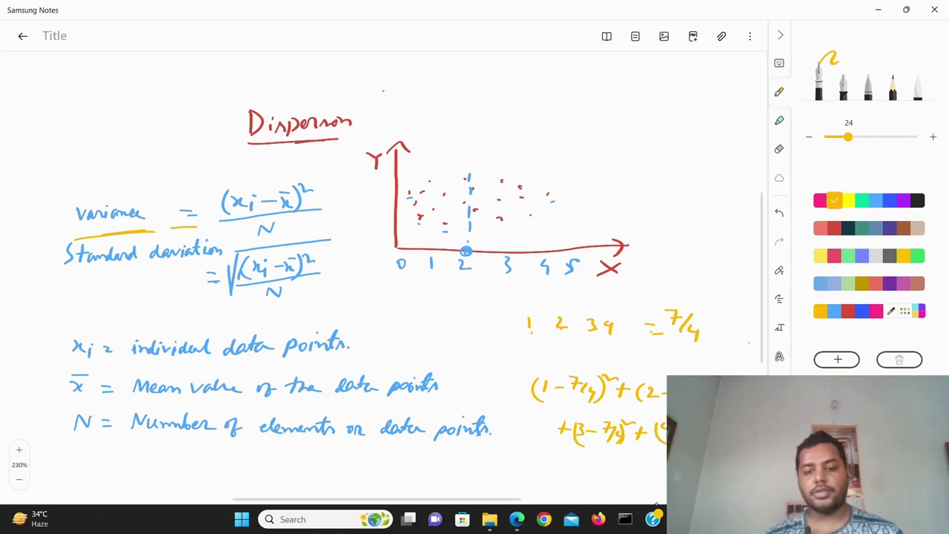
Step: Divide the sum by 4 with a long fraction bar and draw a square-root sign
{"action": "left_click_drag", "start_coordinate": [519, 465], "coordinate": [666, 464]}
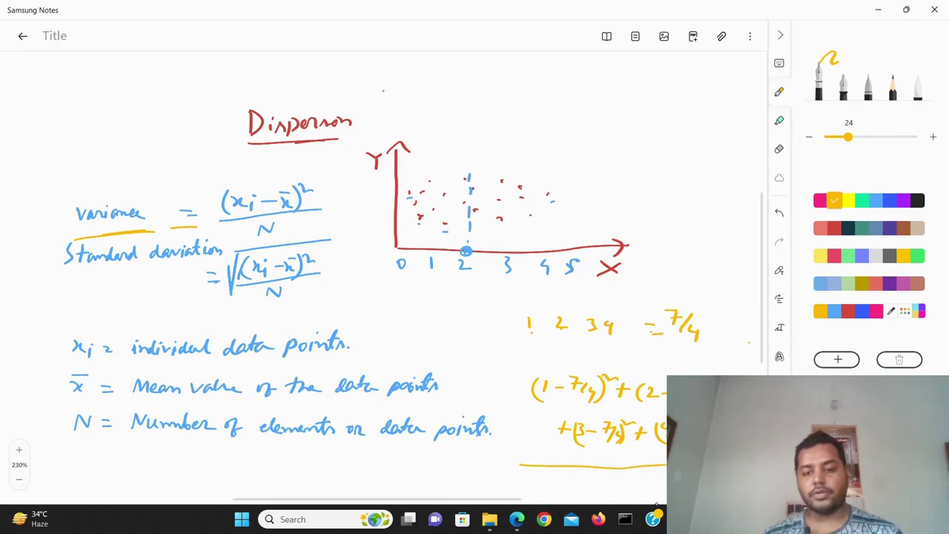
{"action": "mouse_move", "coordinate": [599, 476]}
{"action": "left_mouse_down"}
{"action": "mouse_move", "coordinate": [595, 484]}
{"action": "mouse_move", "coordinate": [610, 483]}
{"action": "left_mouse_up"}
{"action": "left_click_drag", "start_coordinate": [605, 477], "coordinate": [606, 496]}
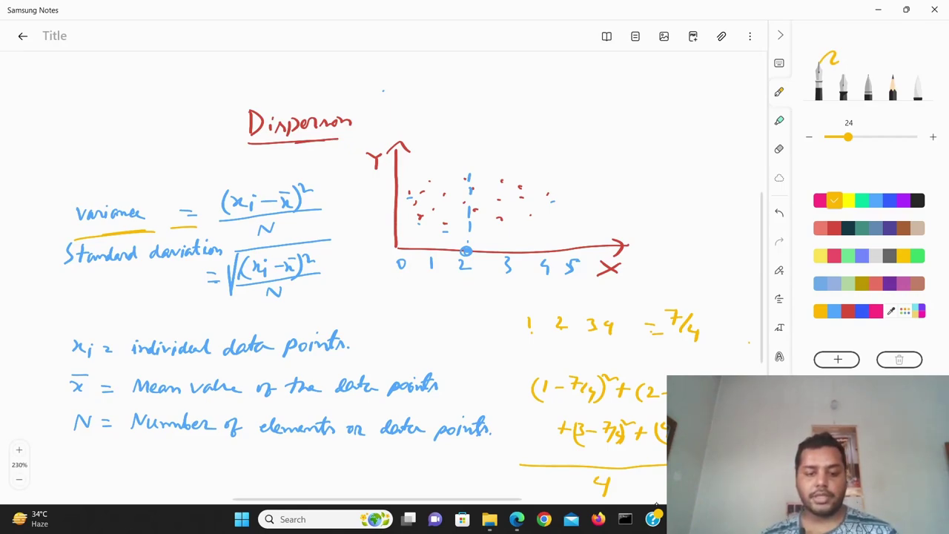
{"action": "mouse_move", "coordinate": [352, 467]}
{"action": "left_mouse_down"}
{"action": "mouse_move", "coordinate": [354, 488]}
{"action": "mouse_move", "coordinate": [360, 451]}
{"action": "mouse_move", "coordinate": [421, 456]}
{"action": "left_mouse_up"}
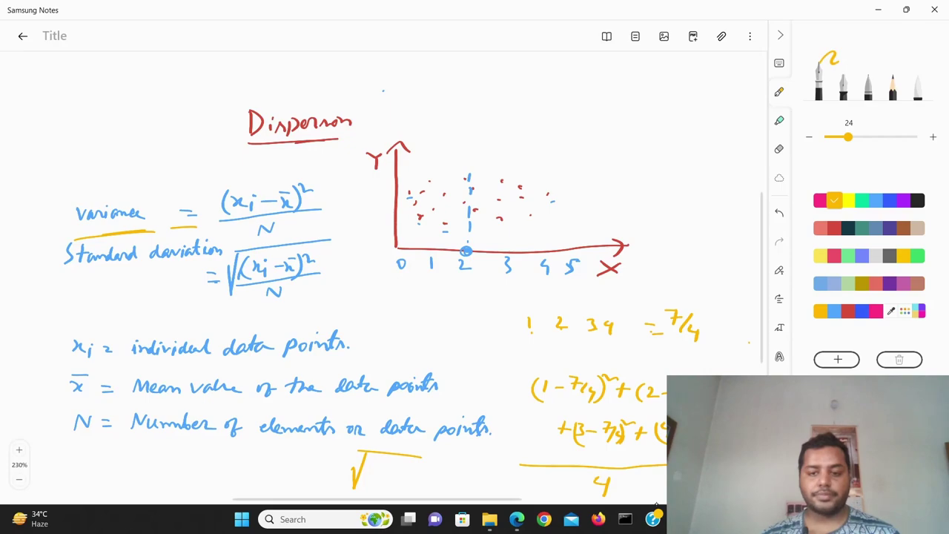
Step: Write the variance as 1.5 and √1.5 labelled '= Std.' beneath it
{"action": "mouse_move", "coordinate": [462, 452]}
{"action": "left_mouse_down"}
{"action": "mouse_move", "coordinate": [463, 462]}
{"action": "mouse_move", "coordinate": [486, 464]}
{"action": "mouse_move", "coordinate": [503, 450]}
{"action": "left_mouse_up"}
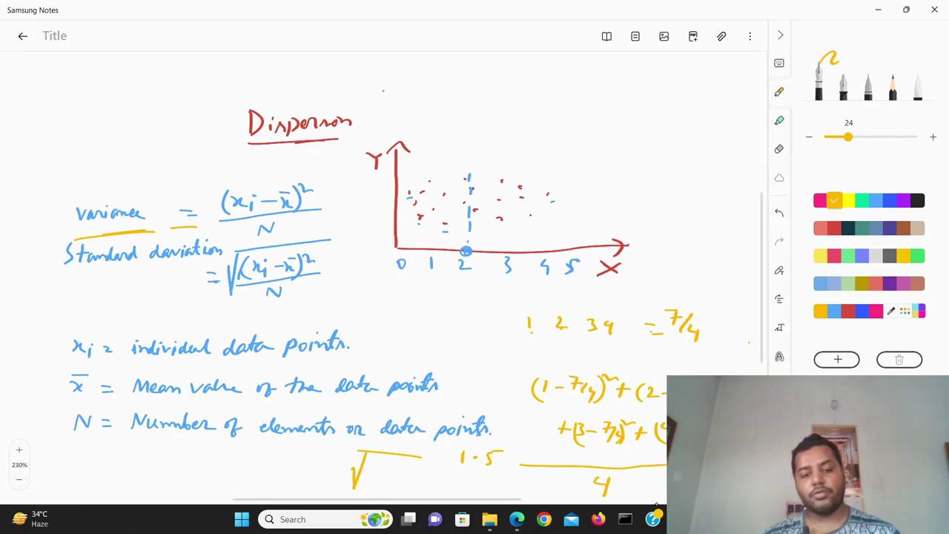
{"action": "mouse_move", "coordinate": [374, 468]}
{"action": "left_mouse_down"}
{"action": "mouse_move", "coordinate": [372, 484]}
{"action": "mouse_move", "coordinate": [405, 468]}
{"action": "mouse_move", "coordinate": [433, 483]}
{"action": "left_mouse_up"}
{"action": "left_click", "coordinate": [384, 475]}
{"action": "left_click_drag", "start_coordinate": [424, 490], "coordinate": [454, 491]}
{"action": "left_click_drag", "start_coordinate": [464, 480], "coordinate": [464, 495]}
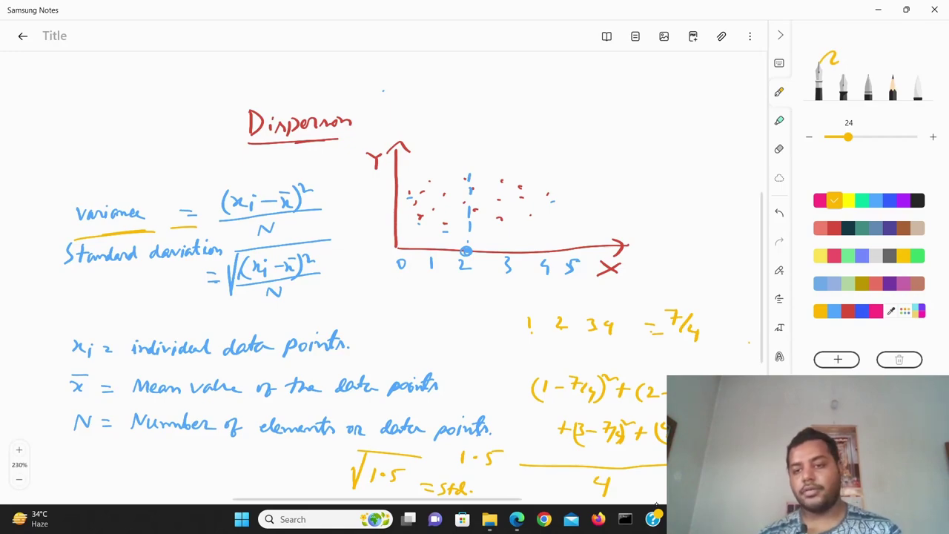
Step: In pink, underline the data values 1 2 3 4, rewrite them above, and add 'year²' above '= 7/4'
{"action": "left_click", "coordinate": [820, 200]}
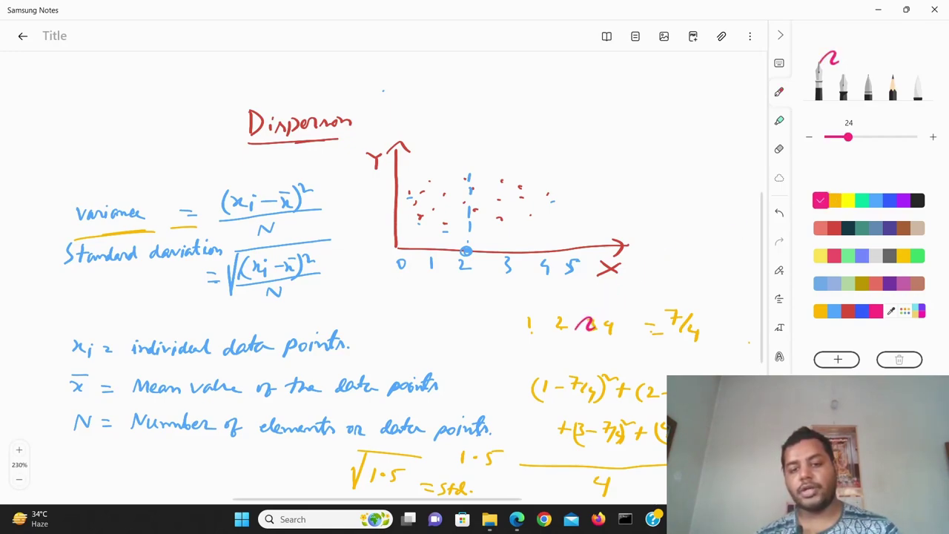
{"action": "mouse_move", "coordinate": [554, 319]}
{"action": "left_mouse_down"}
{"action": "mouse_move", "coordinate": [573, 330]}
{"action": "mouse_move", "coordinate": [532, 334]}
{"action": "left_mouse_up"}
{"action": "key", "text": "ctrl+z"}
{"action": "left_click_drag", "start_coordinate": [543, 341], "coordinate": [597, 339]}
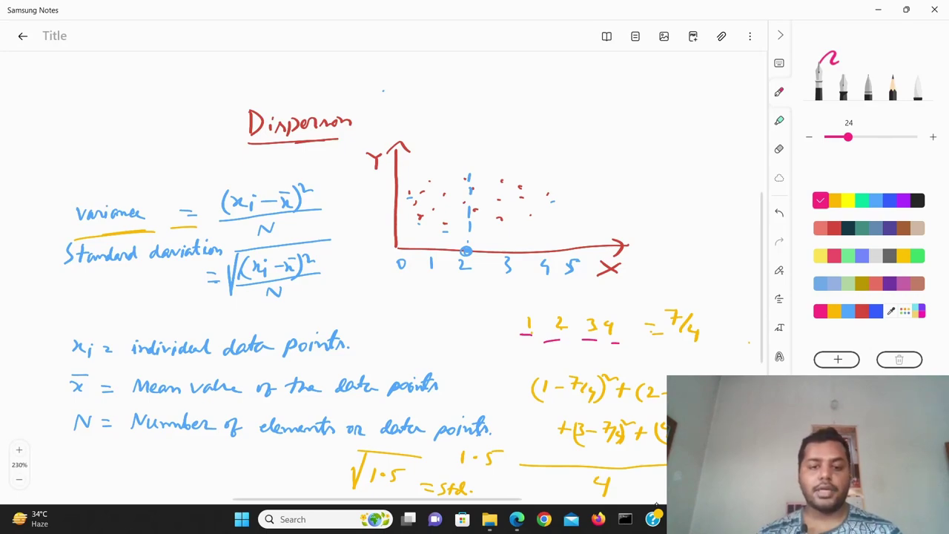
{"action": "mouse_move", "coordinate": [453, 304]}
{"action": "left_mouse_down"}
{"action": "mouse_move", "coordinate": [455, 315]}
{"action": "mouse_move", "coordinate": [513, 309]}
{"action": "mouse_move", "coordinate": [527, 318]}
{"action": "mouse_move", "coordinate": [504, 314]}
{"action": "left_mouse_up"}
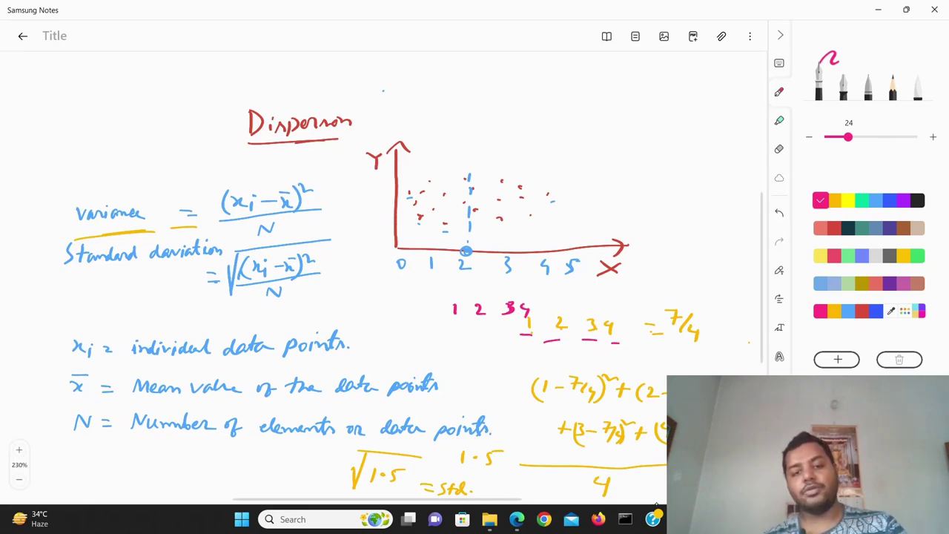
{"action": "mouse_move", "coordinate": [633, 287]}
{"action": "left_mouse_down"}
{"action": "mouse_move", "coordinate": [639, 301]}
{"action": "mouse_move", "coordinate": [693, 285]}
{"action": "left_mouse_up"}
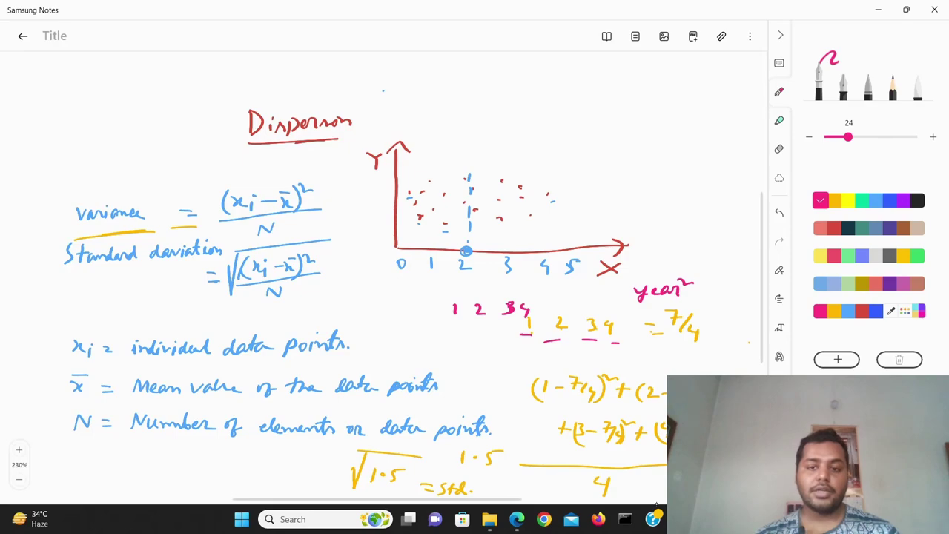
Step: Write '√variance = Std. year' in pink beside the X axis of the graph
{"action": "mouse_move", "coordinate": [635, 219]}
{"action": "left_mouse_down"}
{"action": "mouse_move", "coordinate": [651, 200]}
{"action": "mouse_move", "coordinate": [701, 206]}
{"action": "mouse_move", "coordinate": [670, 217]}
{"action": "mouse_move", "coordinate": [680, 229]}
{"action": "mouse_move", "coordinate": [724, 229]}
{"action": "mouse_move", "coordinate": [727, 209]}
{"action": "left_mouse_up"}
{"action": "left_click", "coordinate": [689, 218]}
{"action": "mouse_move", "coordinate": [639, 256]}
{"action": "left_mouse_down"}
{"action": "mouse_move", "coordinate": [675, 249]}
{"action": "mouse_move", "coordinate": [679, 260]}
{"action": "mouse_move", "coordinate": [668, 258]}
{"action": "mouse_move", "coordinate": [713, 273]}
{"action": "left_mouse_up"}
{"action": "left_click_drag", "start_coordinate": [722, 263], "coordinate": [748, 258]}
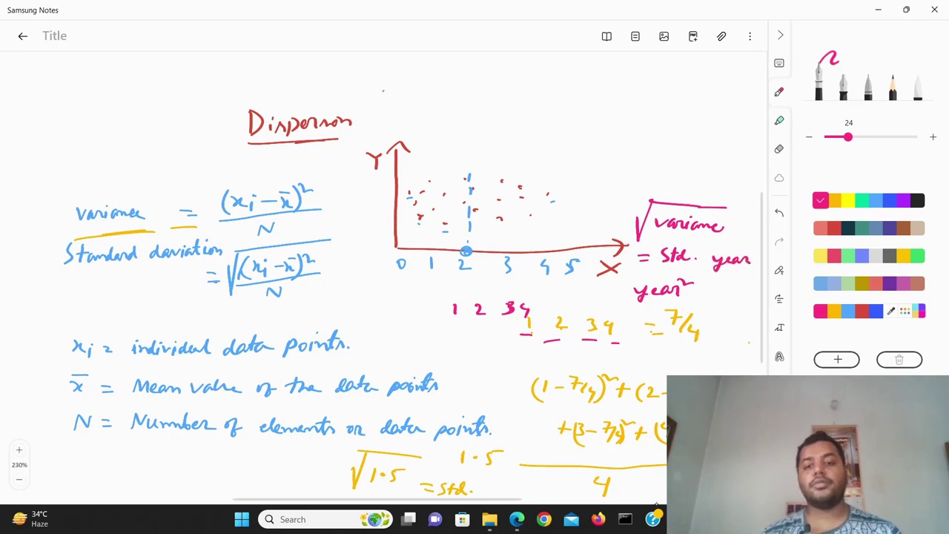